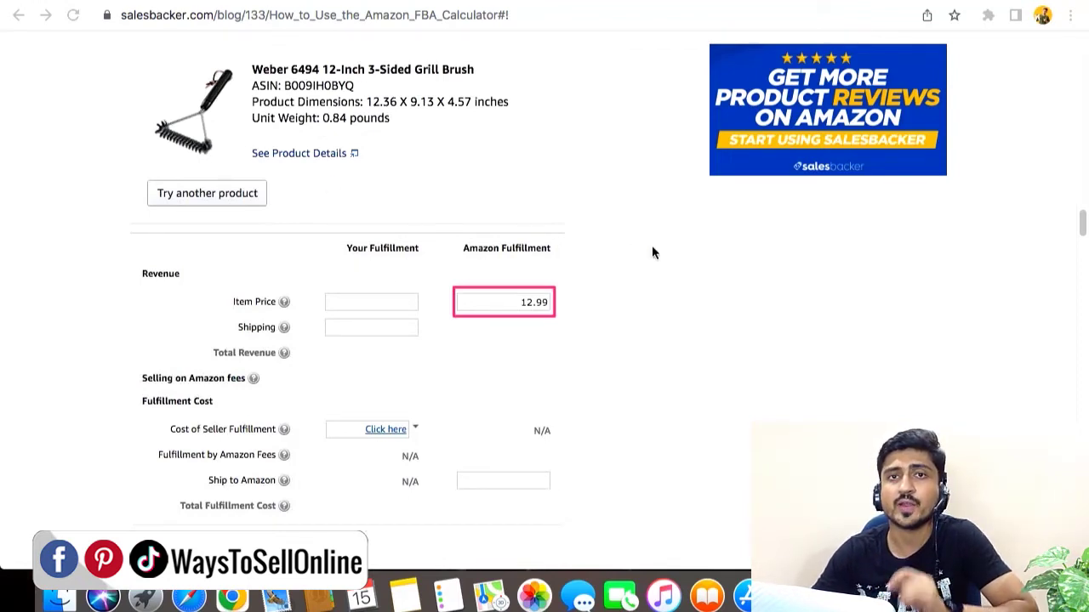
- Go back to the 'amazon fba calculator' Google results and open Amazon's FBA Revenue Calculator
key(super+w)
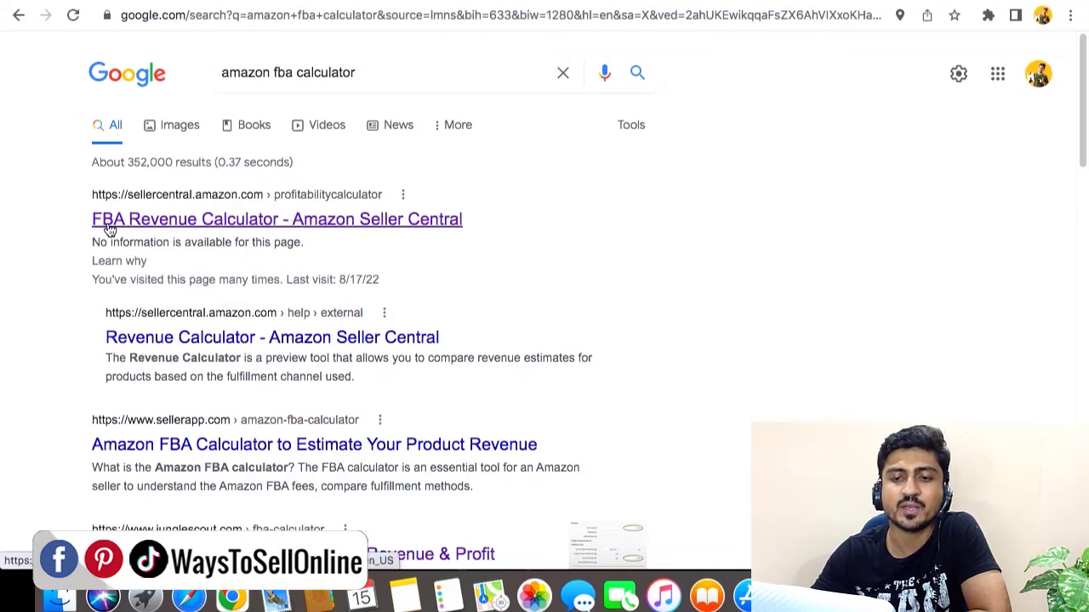
click(239, 228)
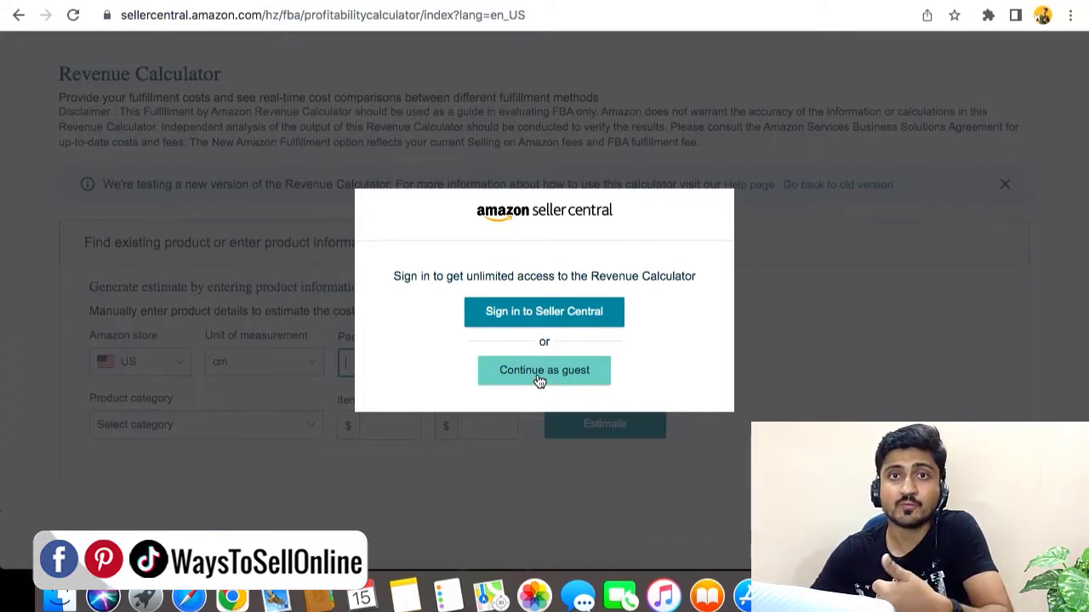
- Continue as a guest past the Revenue Calculator sign-in prompt
click(589, 313)
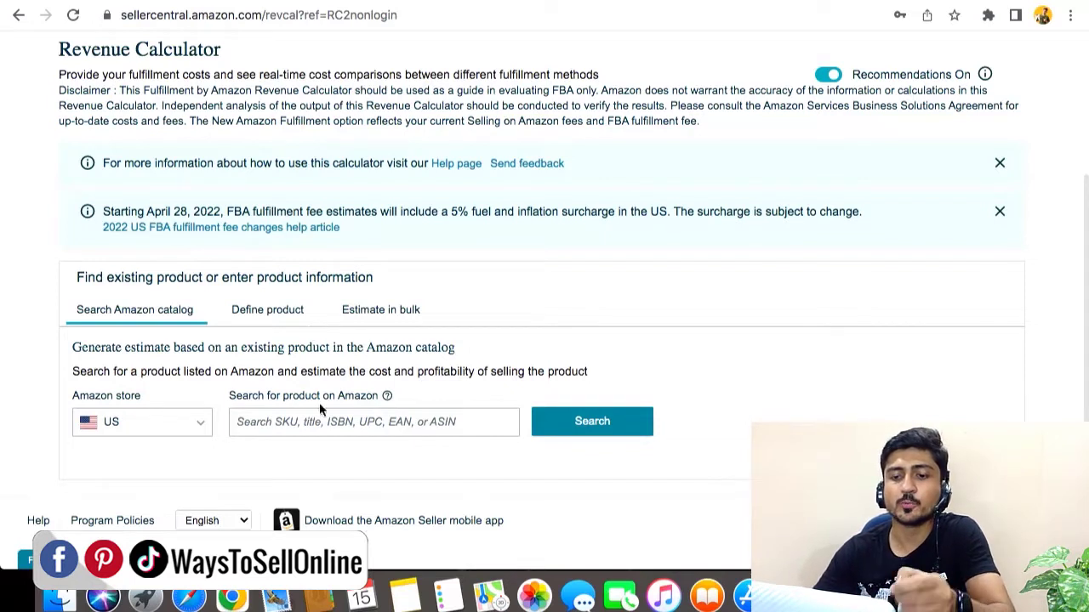
- Copy ASIN B08FBFJFN8 from the Utopia Kitchen listing and paste it into the calculator search
click(311, 427)
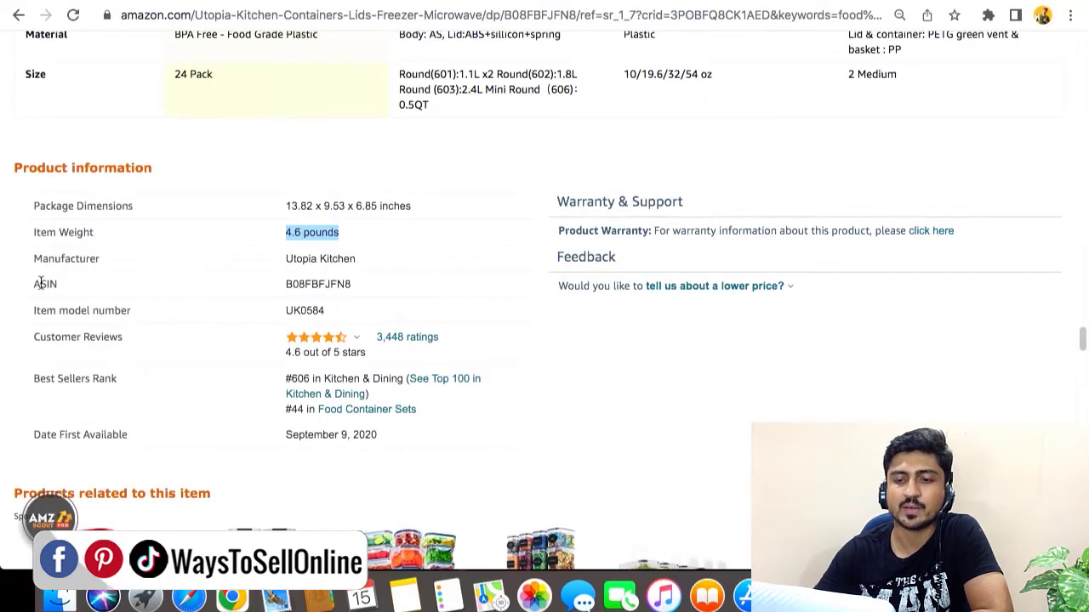
double_click(338, 285)
key(super+c)
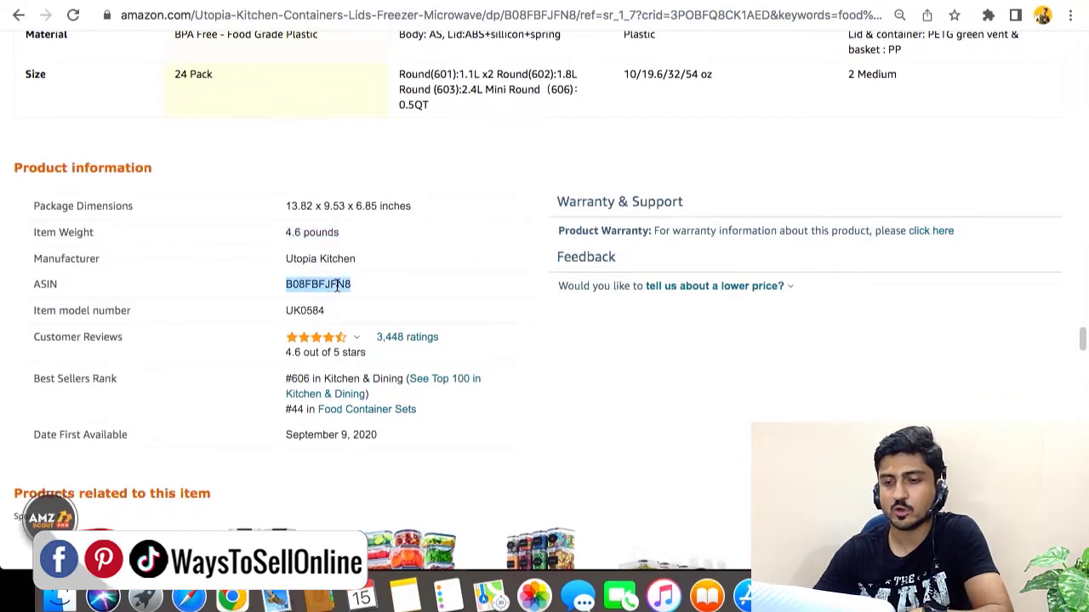
scroll(1081, 340, down, 6)
drag(1082, 211, 1077, 108)
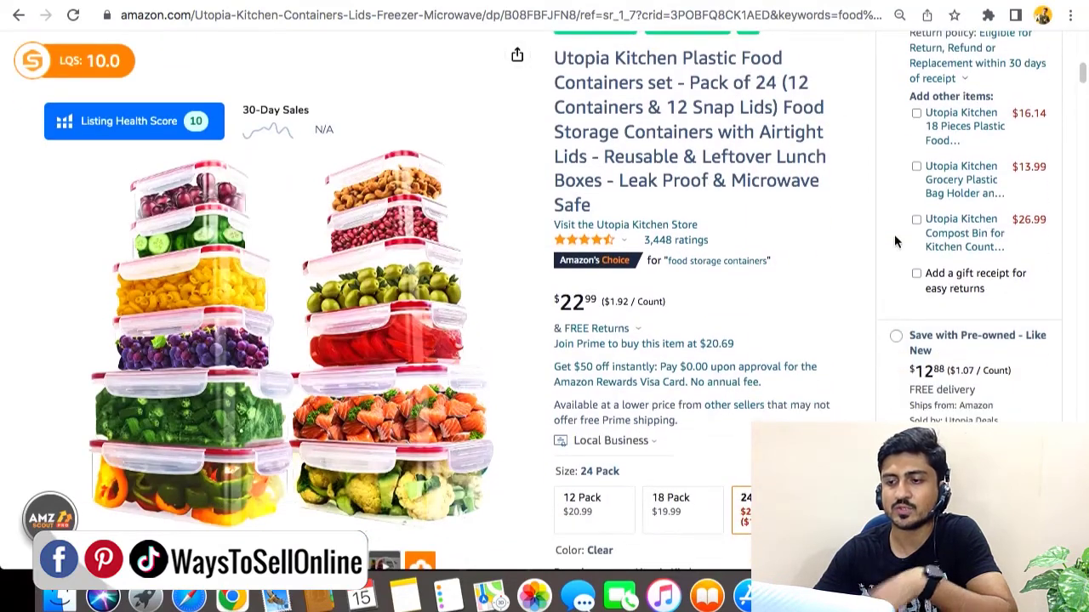
mouse_move(650, 277)
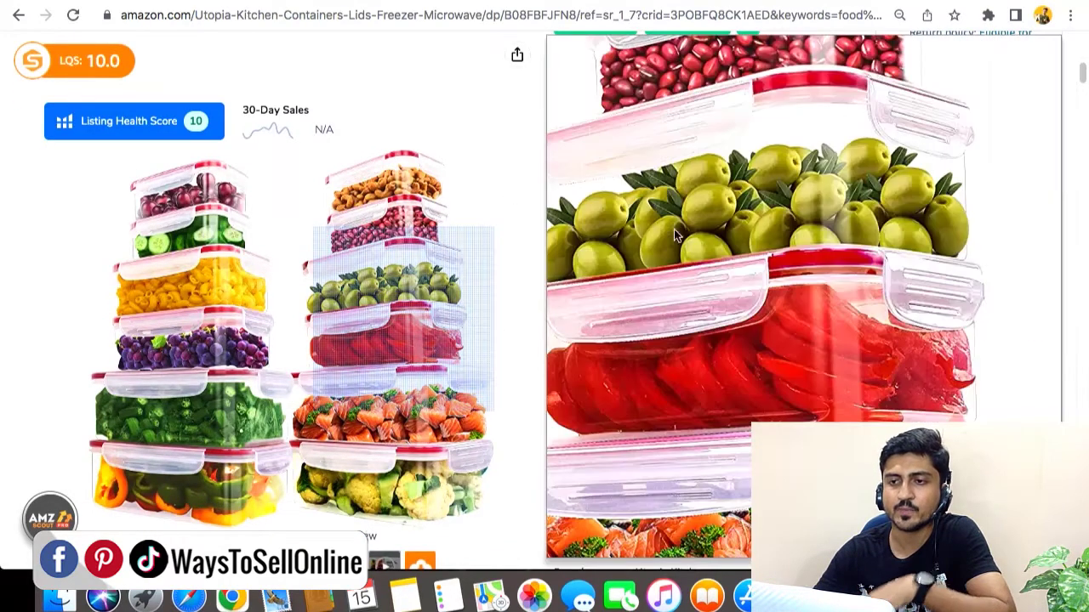
key(ctrl+Tab)
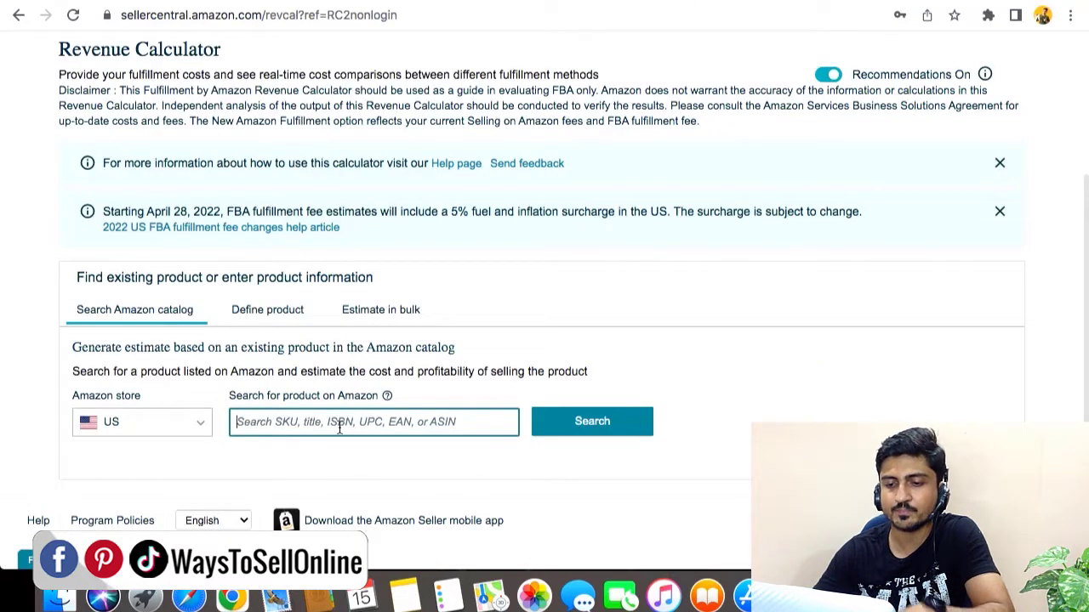
key(super+v)
- Search the catalog for ASIN B08FBFJFN8 with the US marketplace selected
click(188, 431)
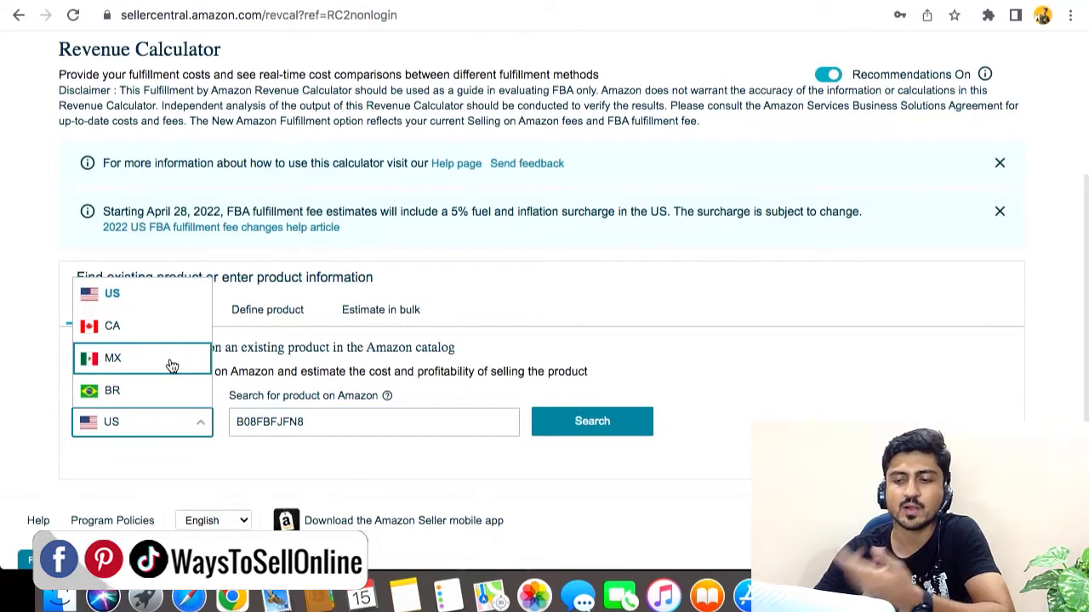
click(376, 434)
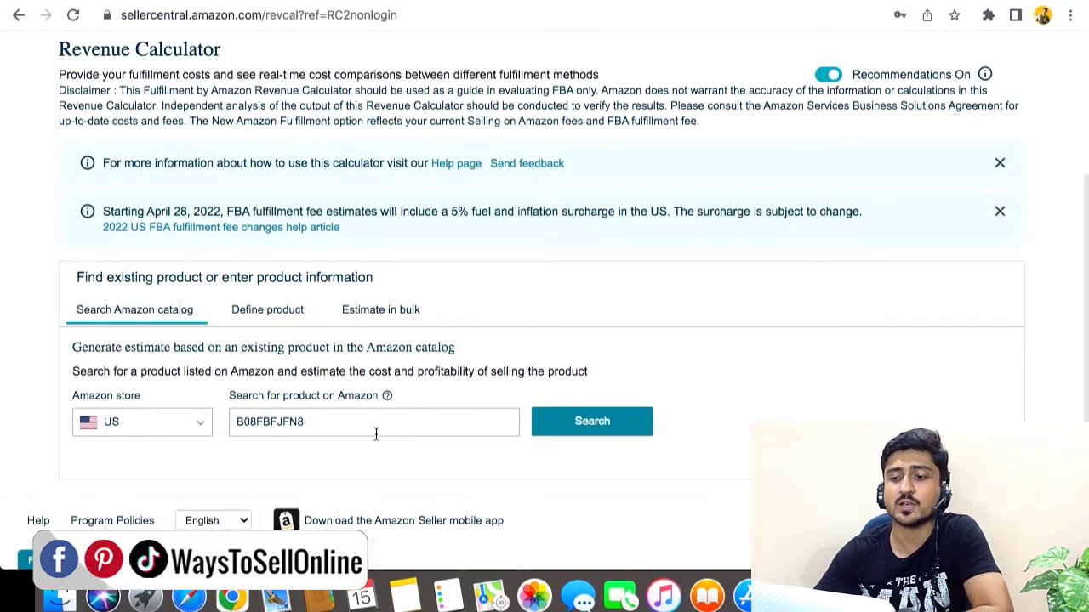
click(641, 437)
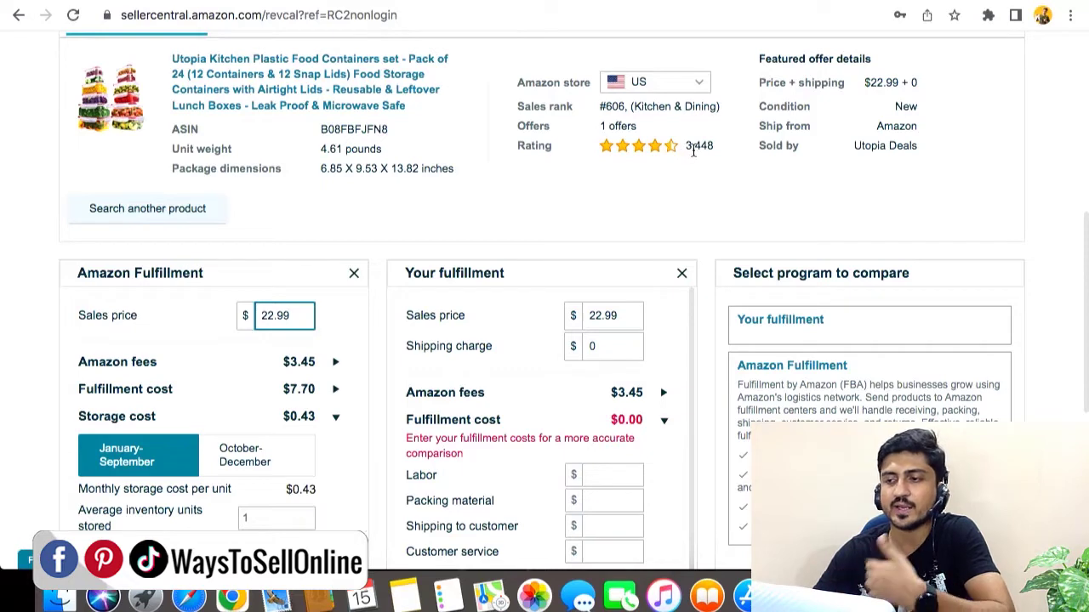
scroll(715, 252, up, 1)
scroll(710, 250, down, 3)
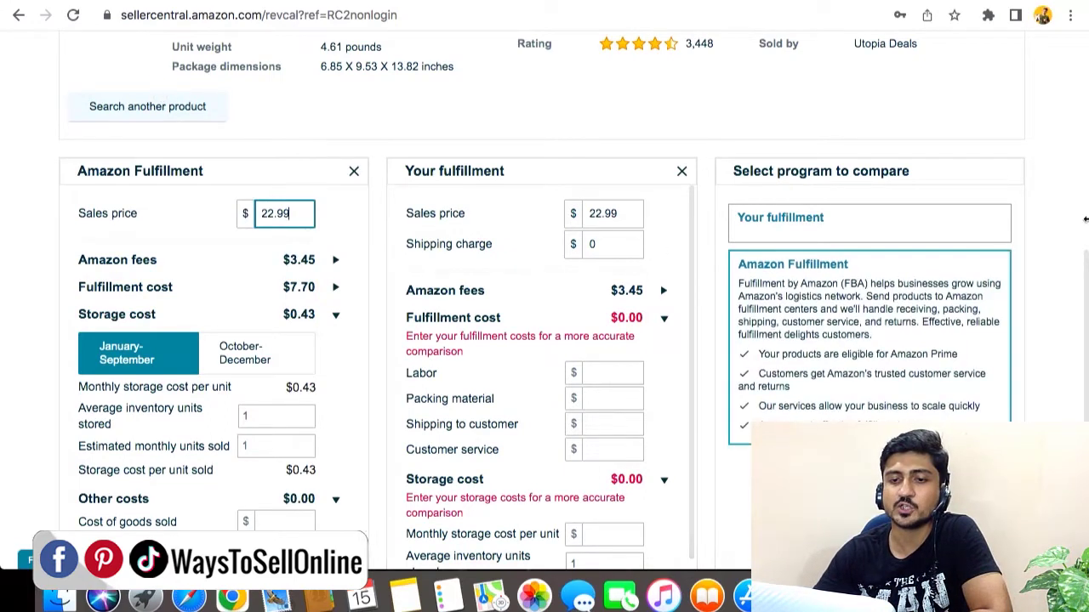
triple_click(118, 174)
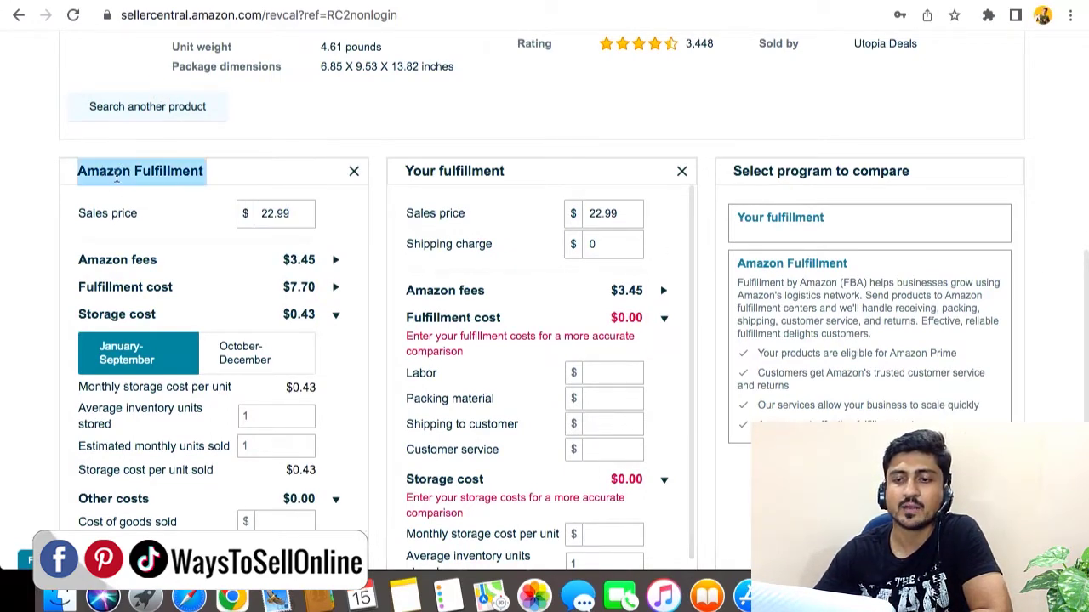
triple_click(473, 171)
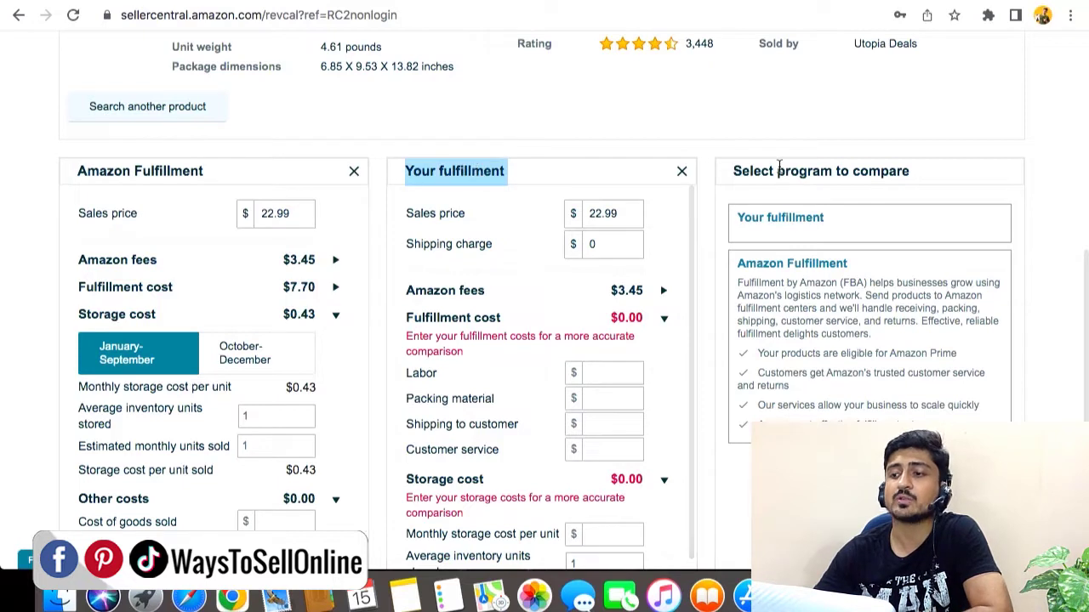
drag(730, 174, 915, 183)
drag(74, 172, 210, 171)
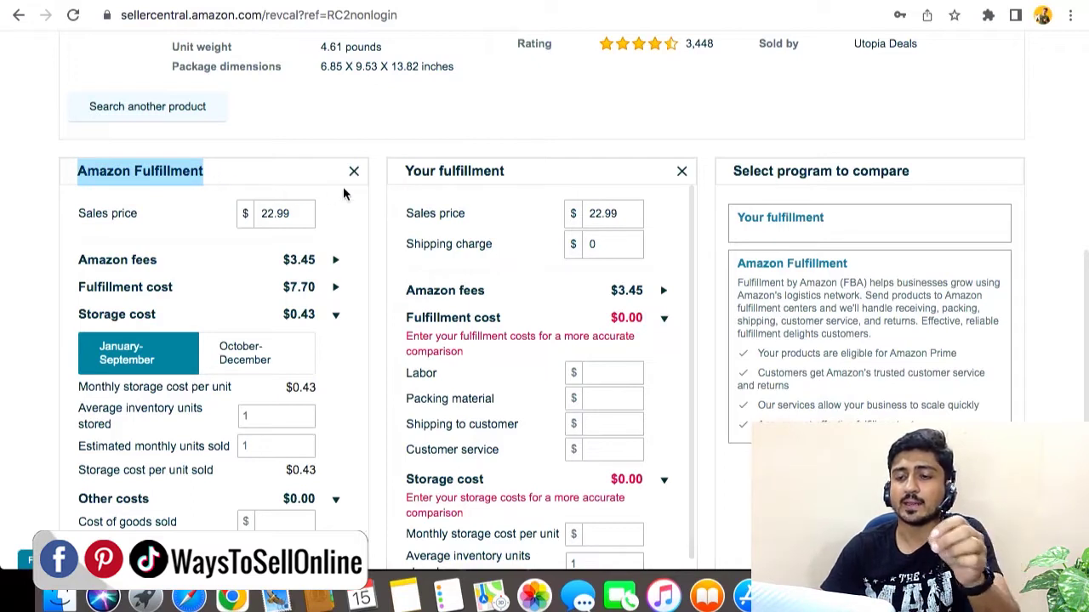
drag(396, 169, 510, 173)
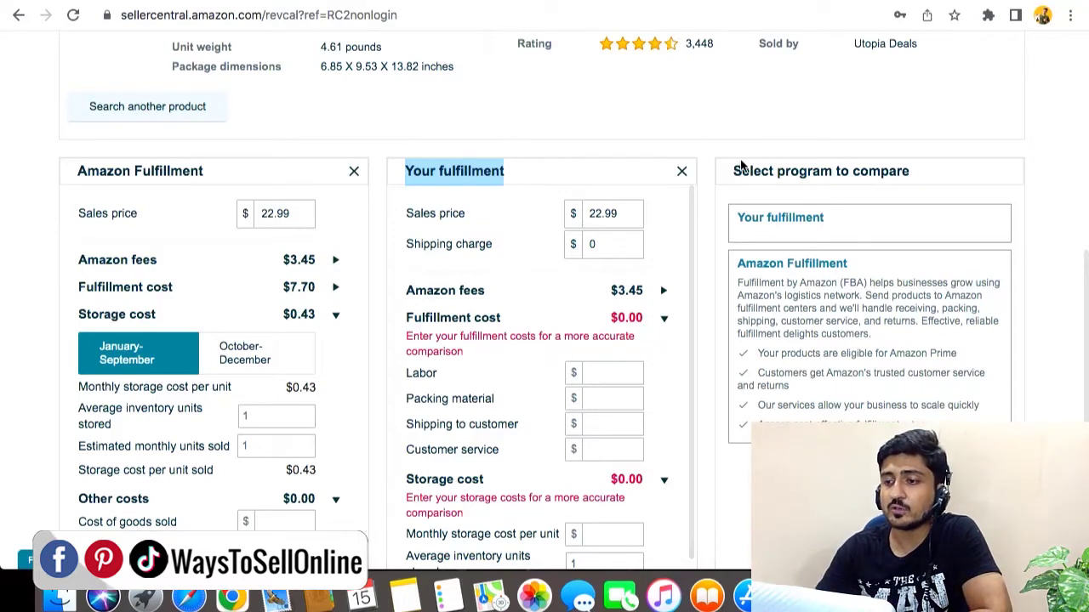
drag(730, 171, 939, 183)
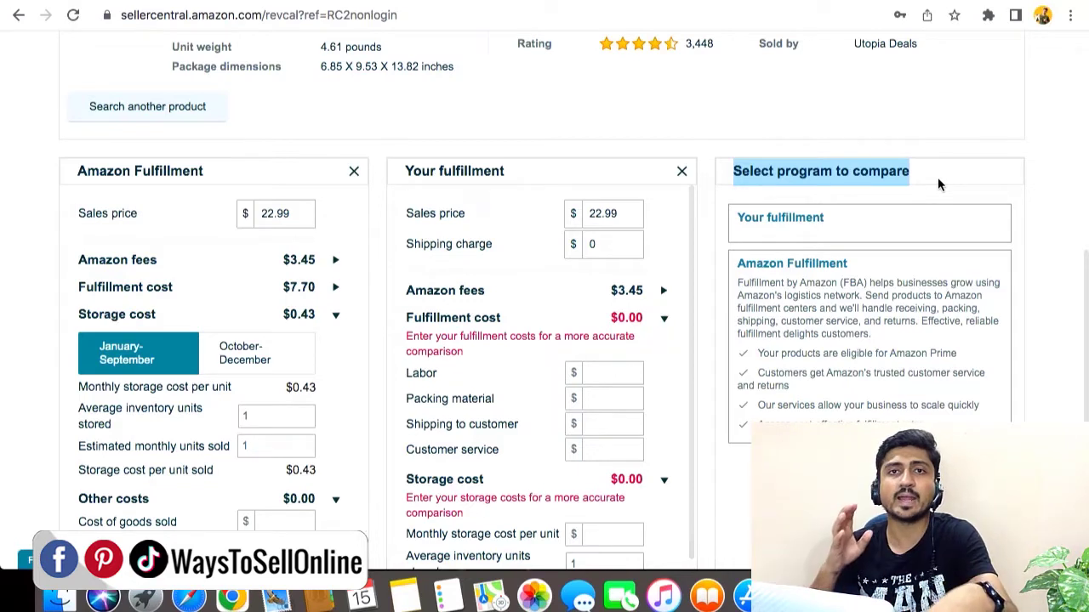
click(726, 169)
drag(91, 173, 208, 174)
scroll(367, 226, down, 2)
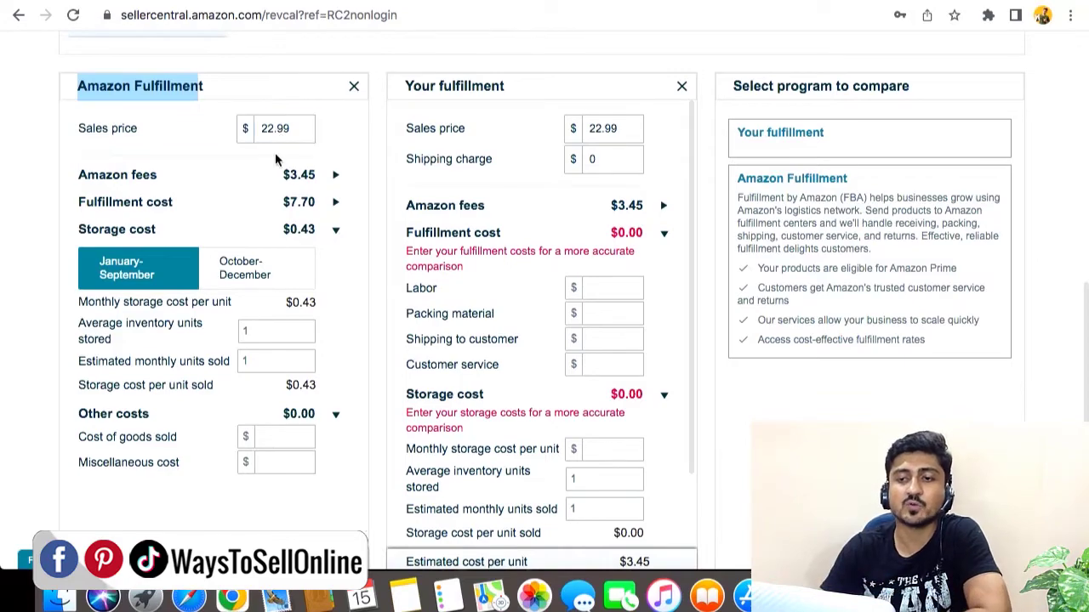
scroll(324, 142, up, 5)
scroll(360, 439, down, 7)
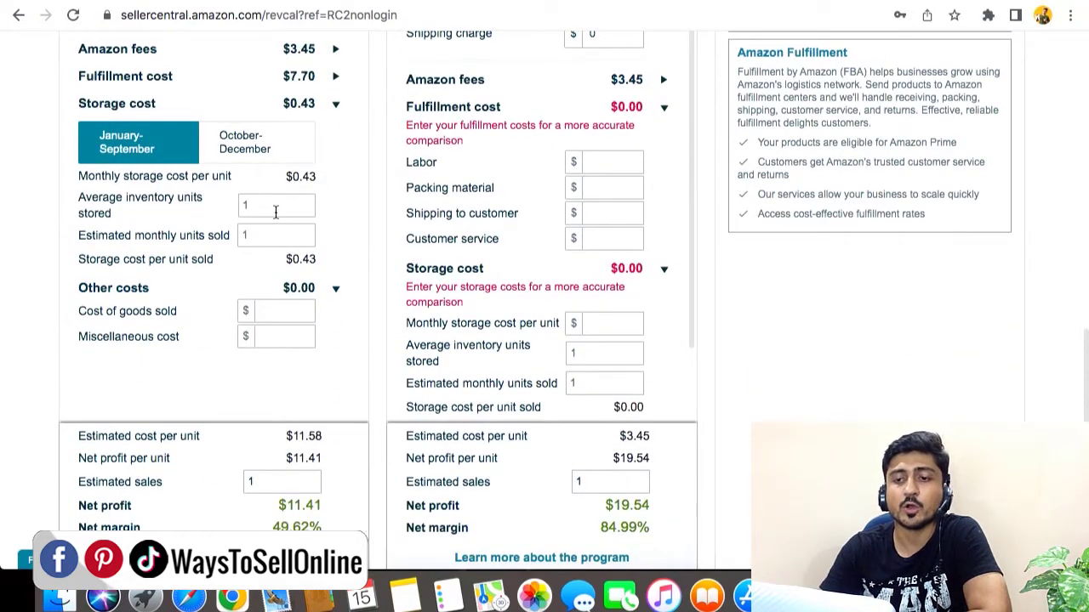
scroll(285, 209, up, 2)
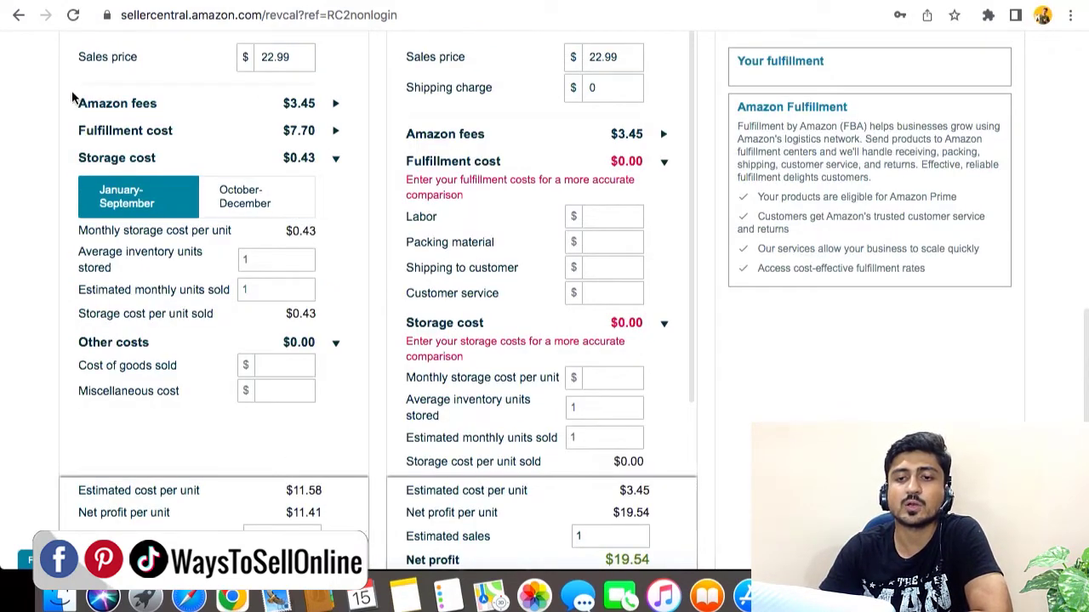
drag(75, 99, 322, 111)
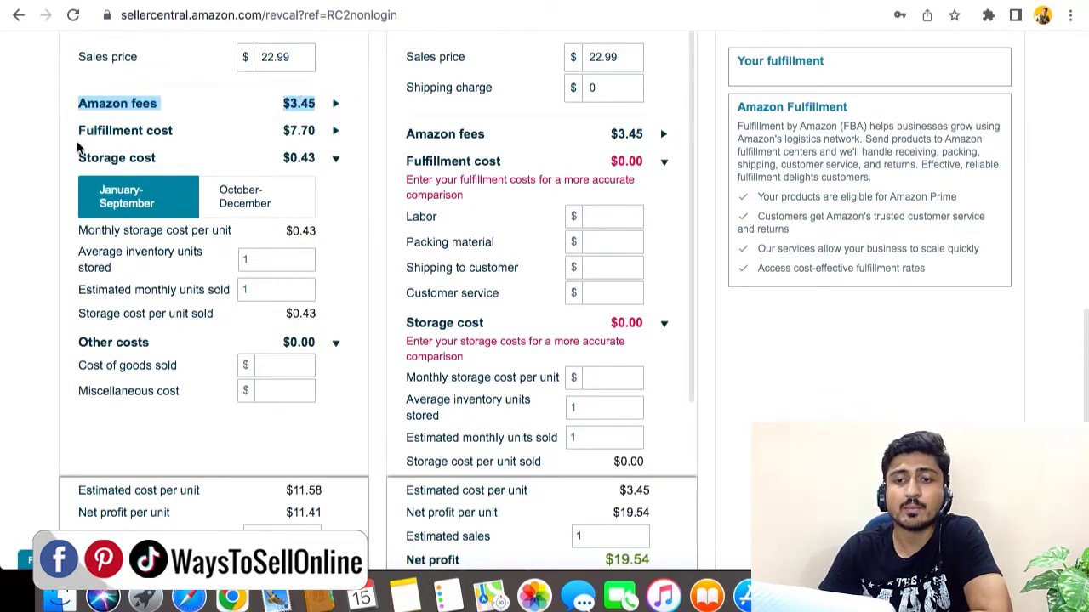
drag(67, 126, 335, 135)
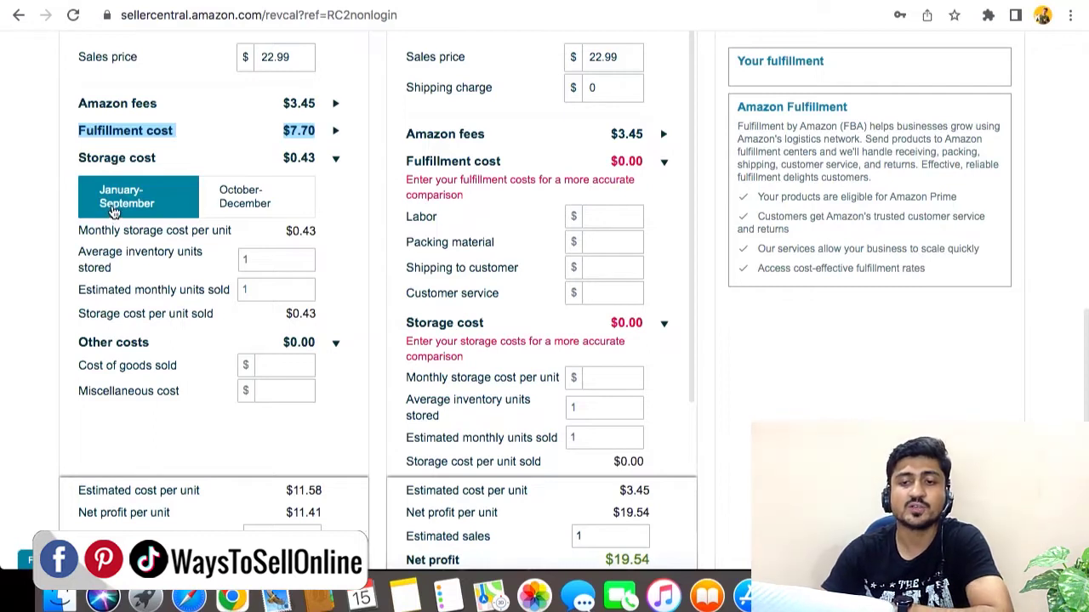
- Compare January–September and October–December storage, ending on October–December with $1.25 storage cost
click(231, 197)
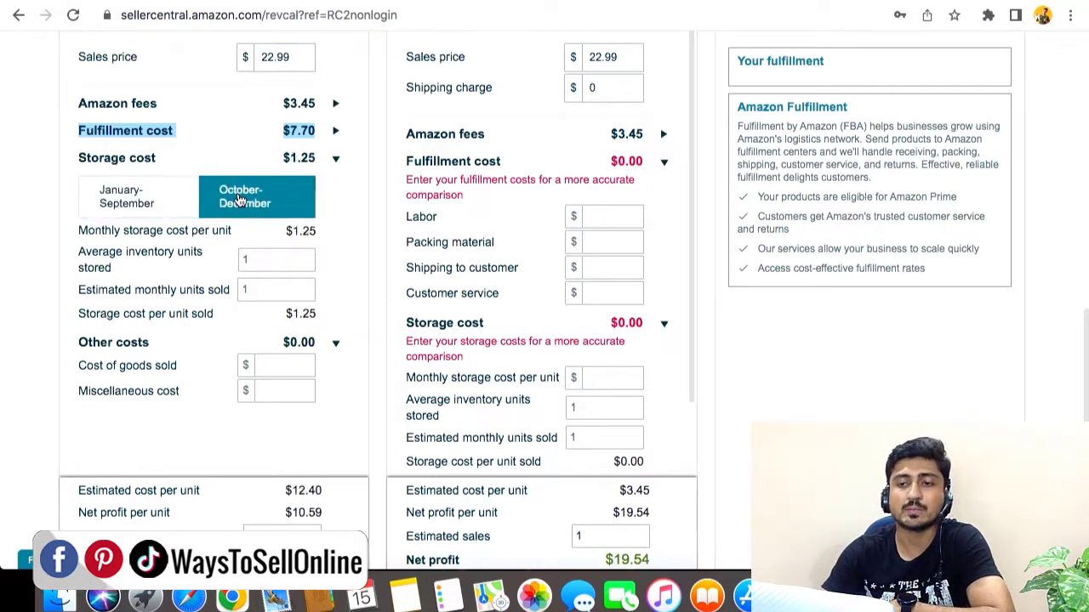
click(167, 200)
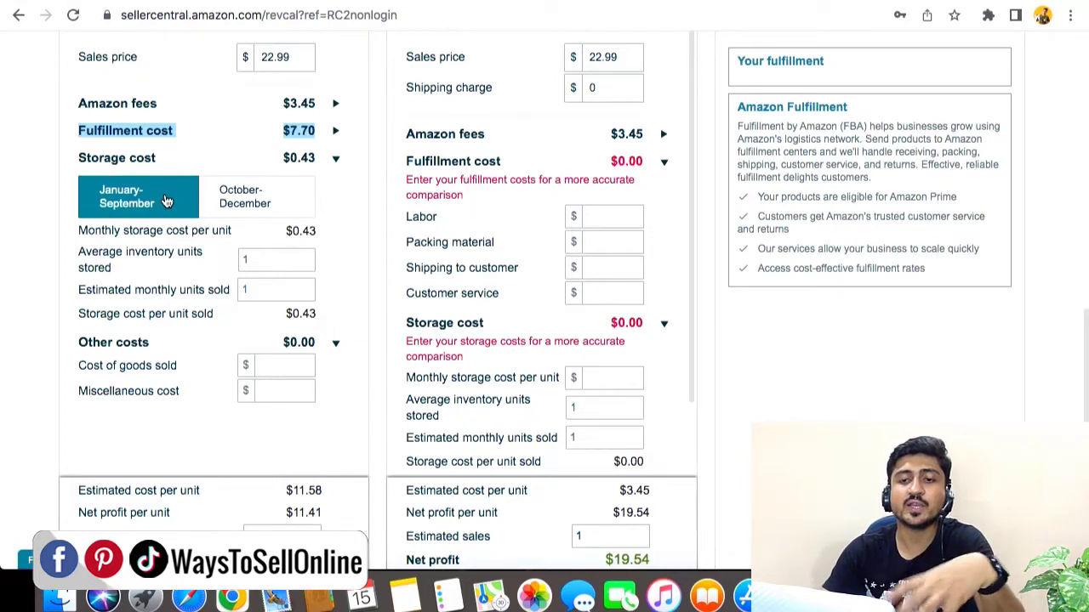
click(242, 200)
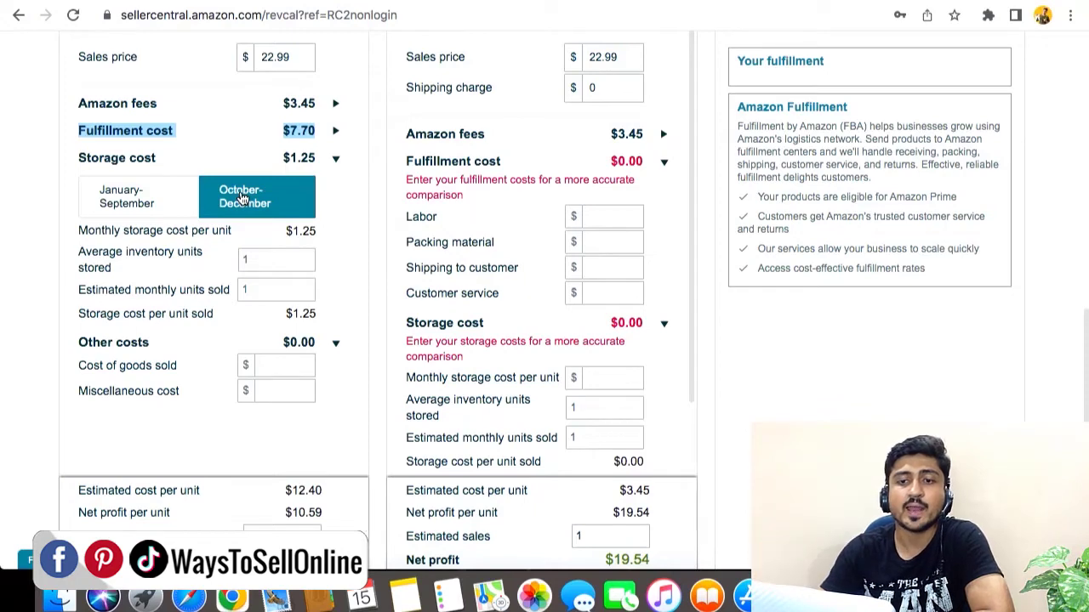
drag(72, 157, 182, 162)
click(160, 194)
drag(249, 157, 320, 158)
click(267, 204)
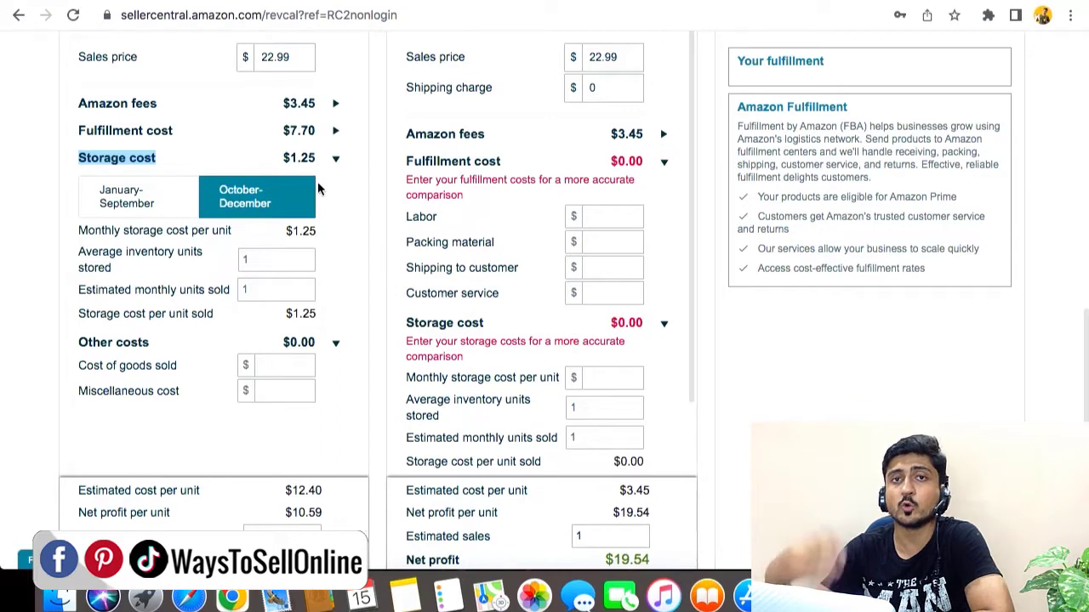
click(351, 218)
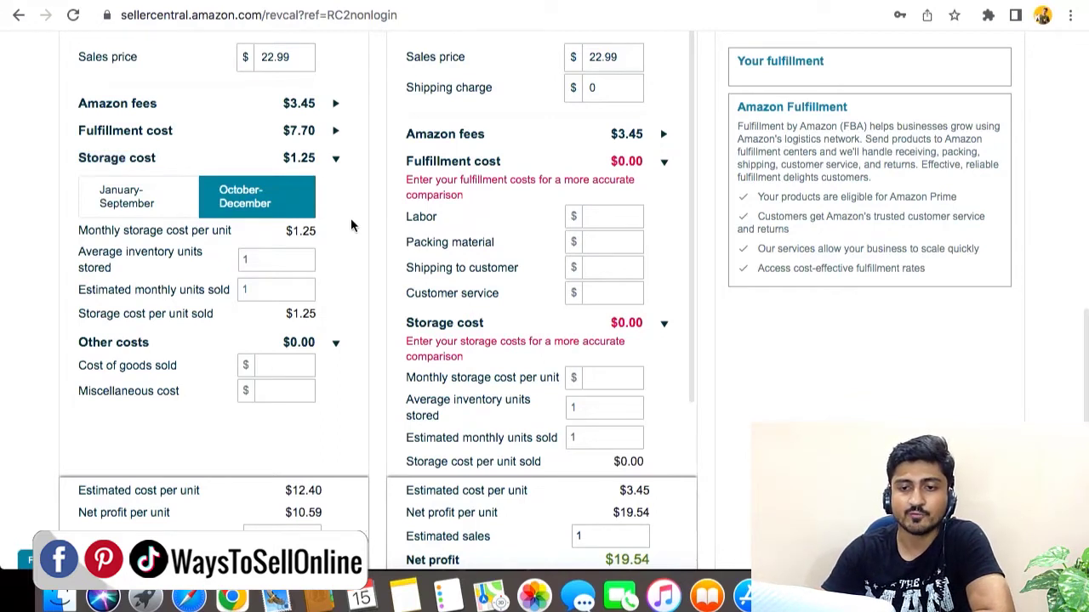
scroll(350, 218, up, 1)
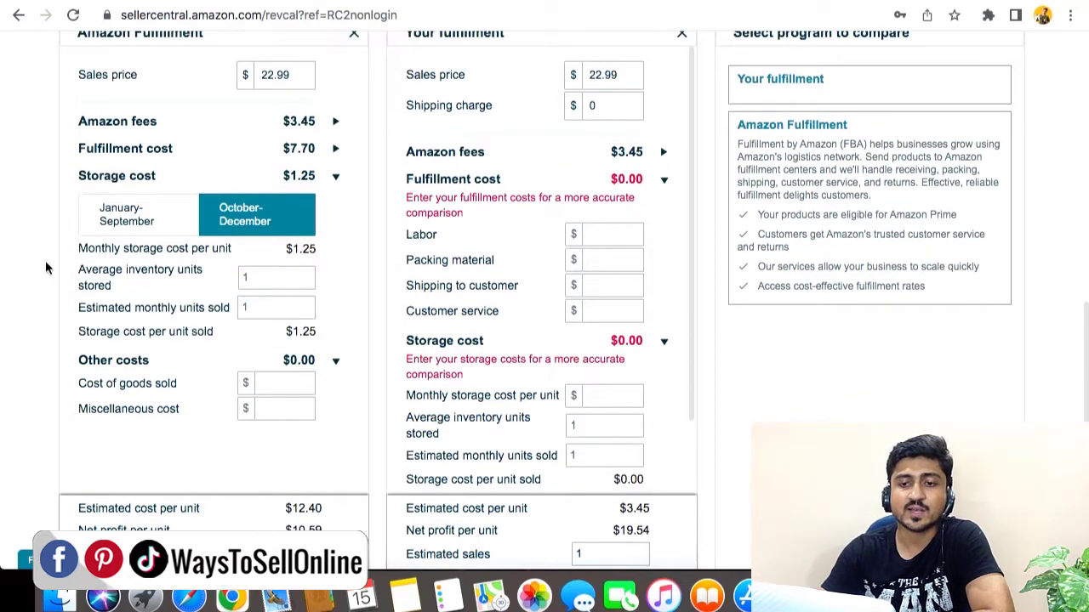
- Enter 500 units stored, 250 monthly sales, $3 cost of goods and $1 miscellaneous cost
mouse_move(84, 277)
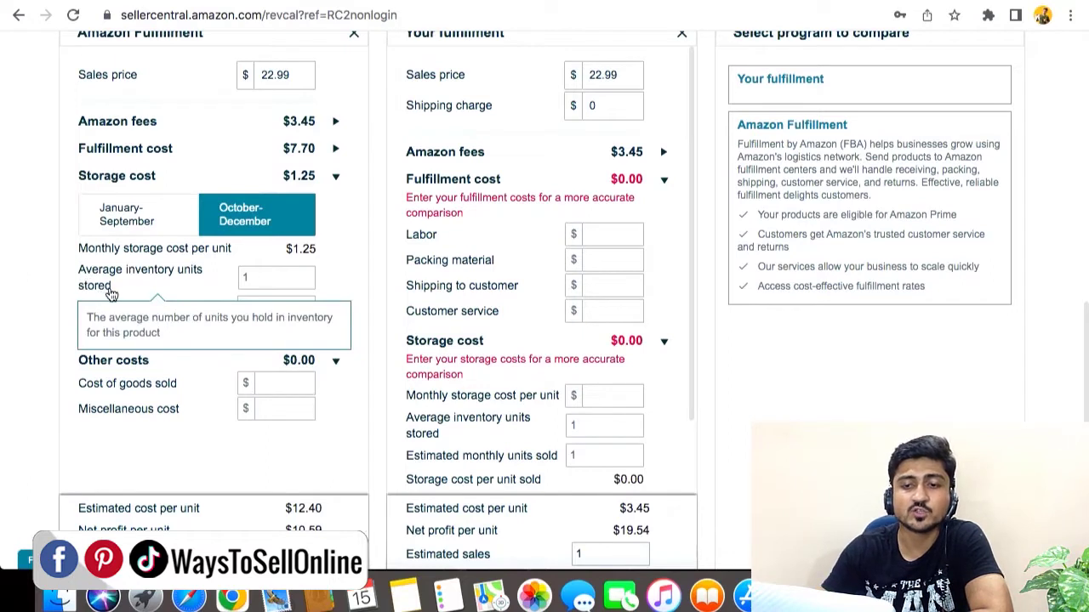
click(243, 279)
drag(241, 279, 223, 308)
text(500)
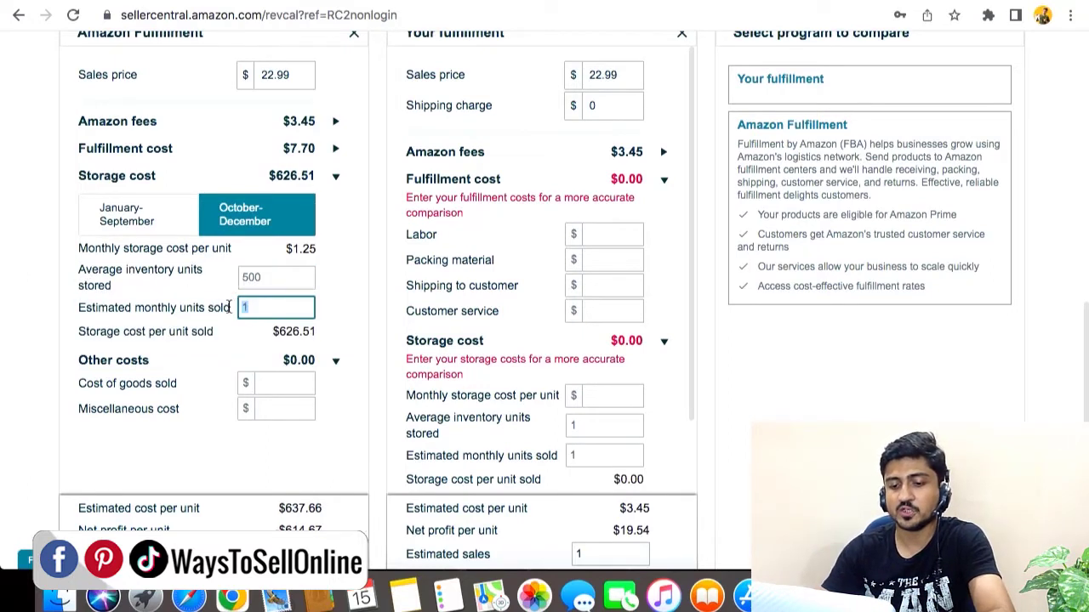
text(250)
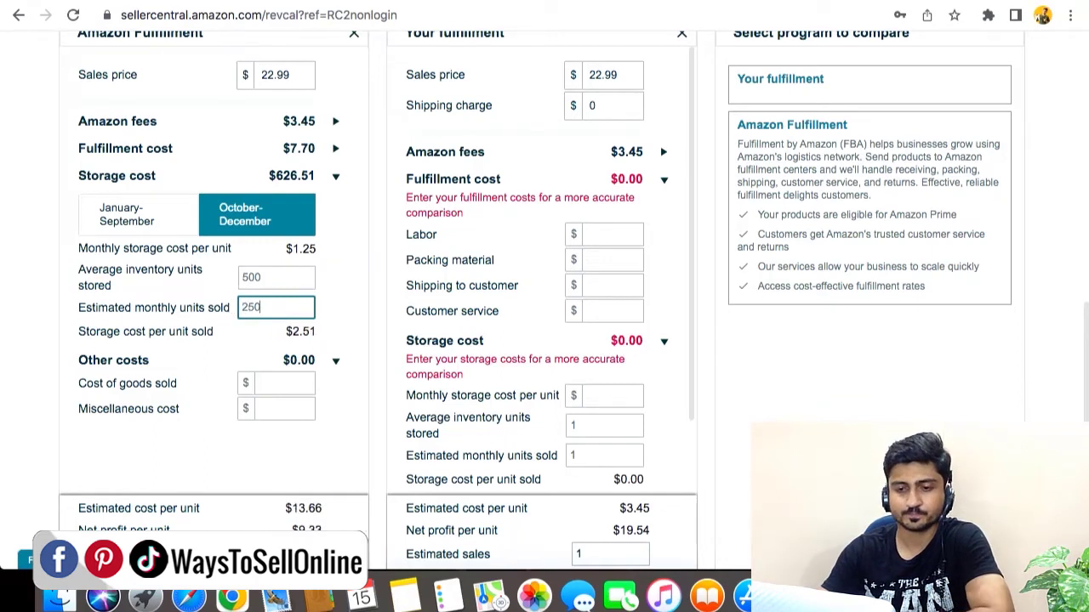
click(279, 387)
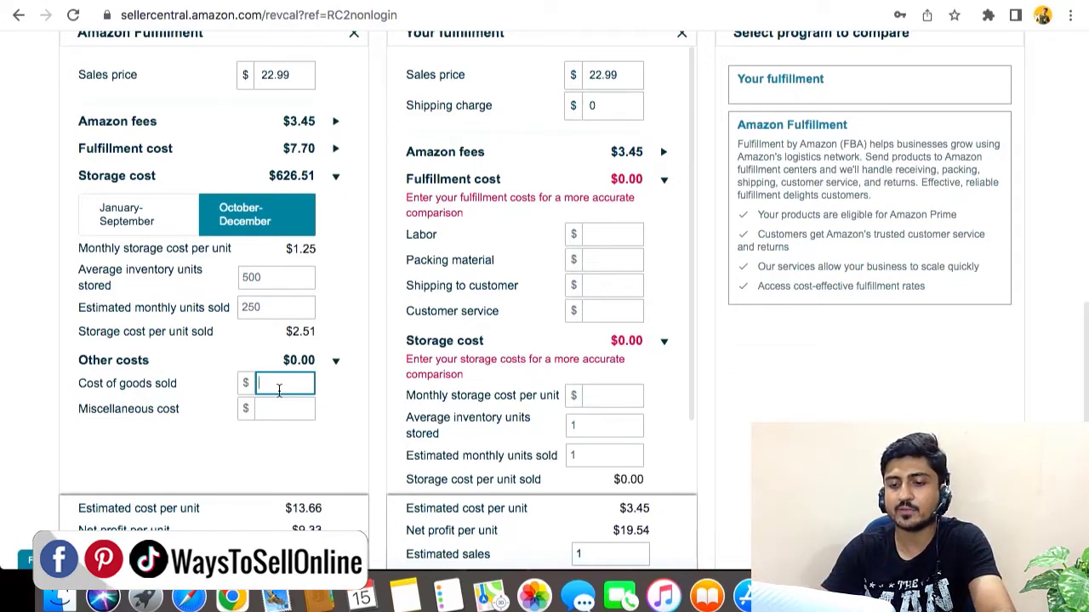
text(3)
click(280, 409)
text(1)
- Highlight the resulting $5.33 net profit per unit and 23.20% net margin
scroll(351, 415, down, 2)
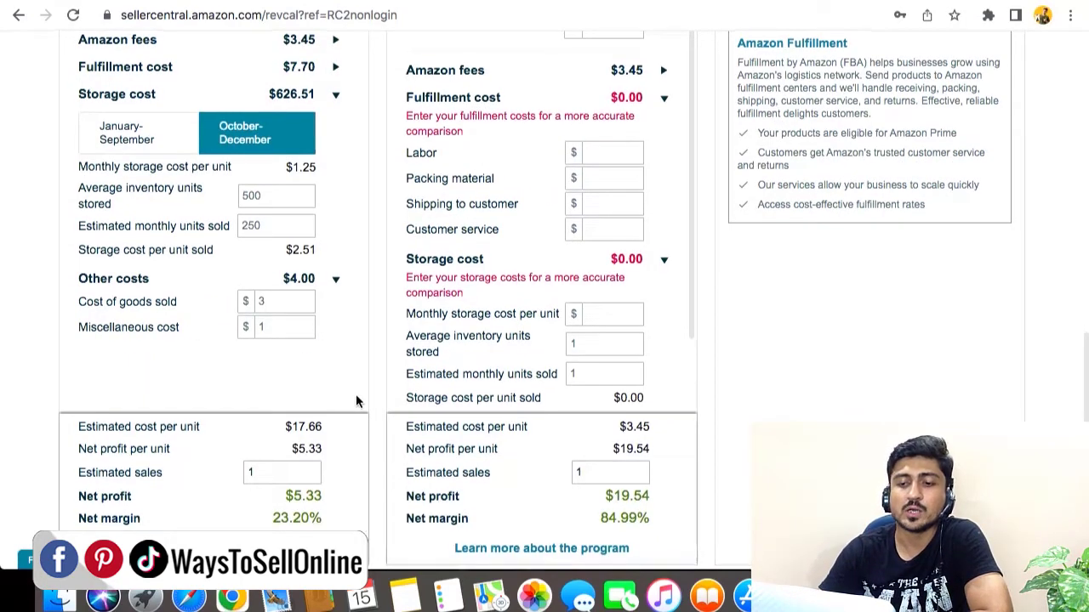
scroll(355, 399, down, 2)
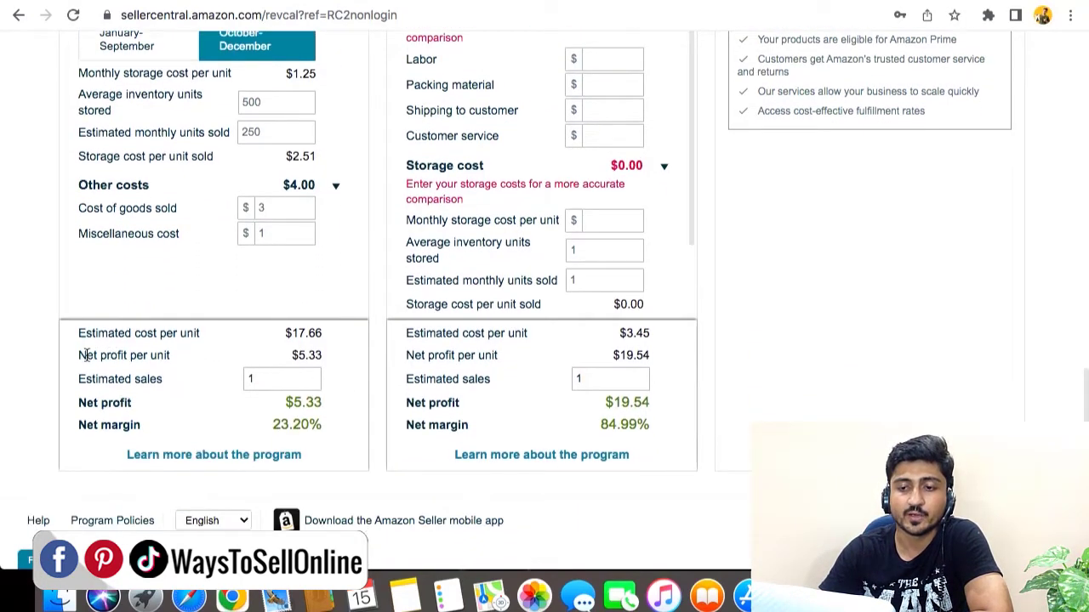
double_click(307, 356)
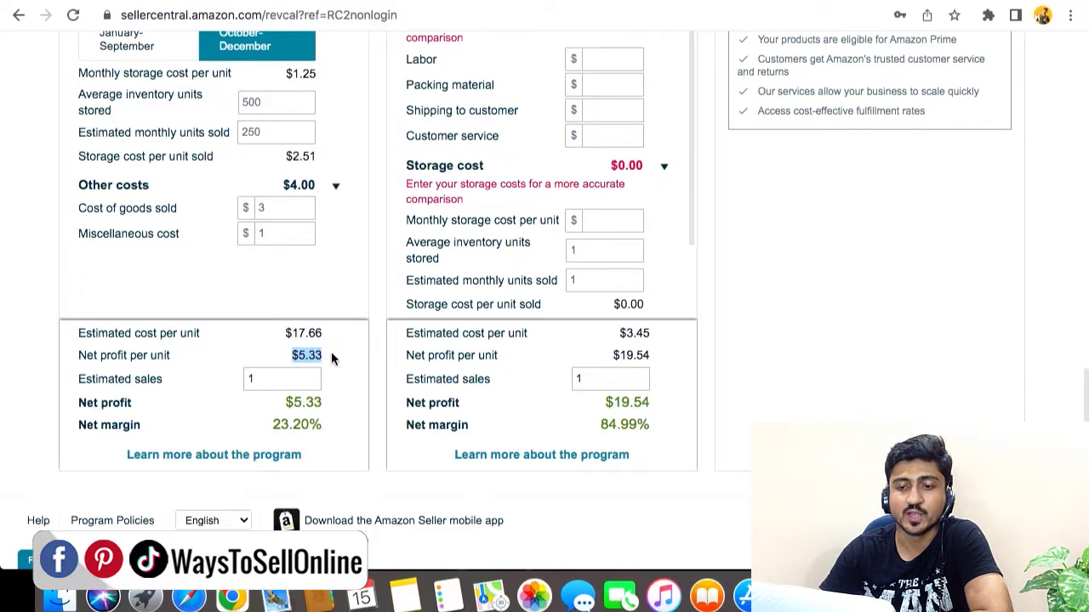
click(216, 422)
drag(271, 424, 325, 425)
click(347, 397)
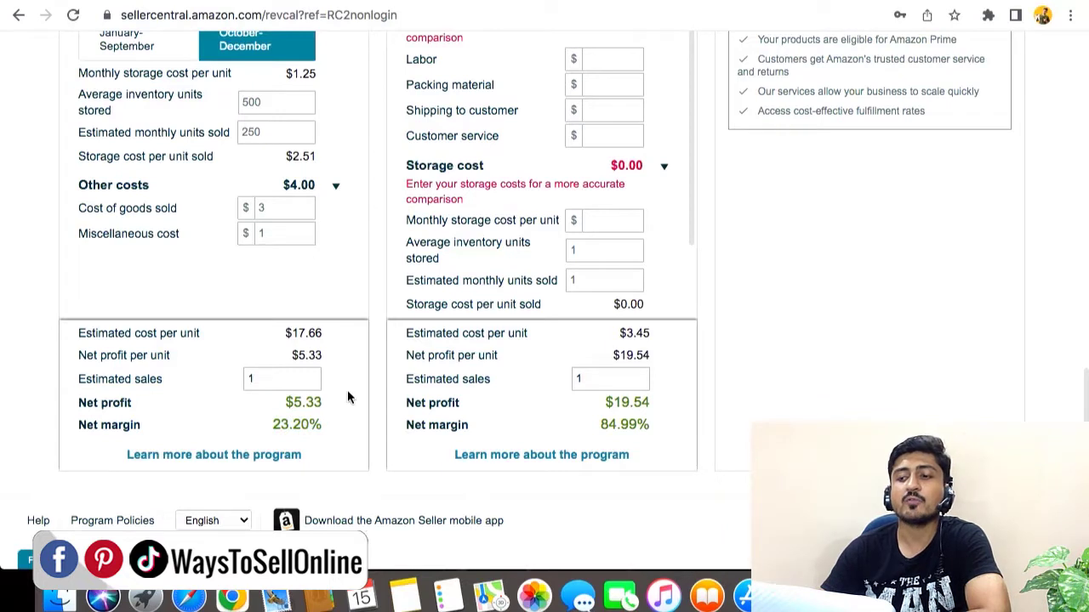